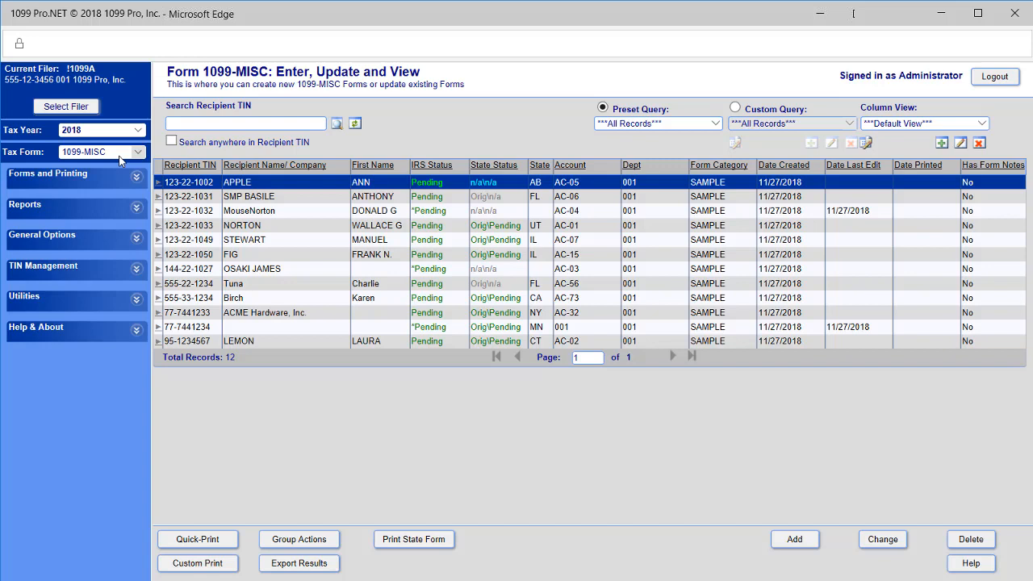
Open the Form Total Reports options for 1099-MISC and set the filer selection to Select/Tag Multiple Filers
click(137, 210)
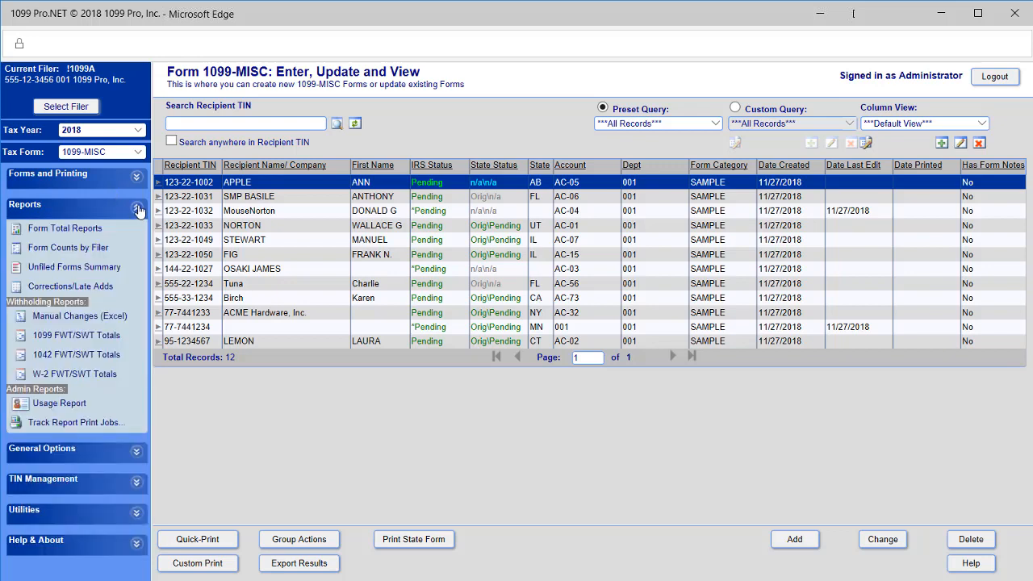
click(63, 230)
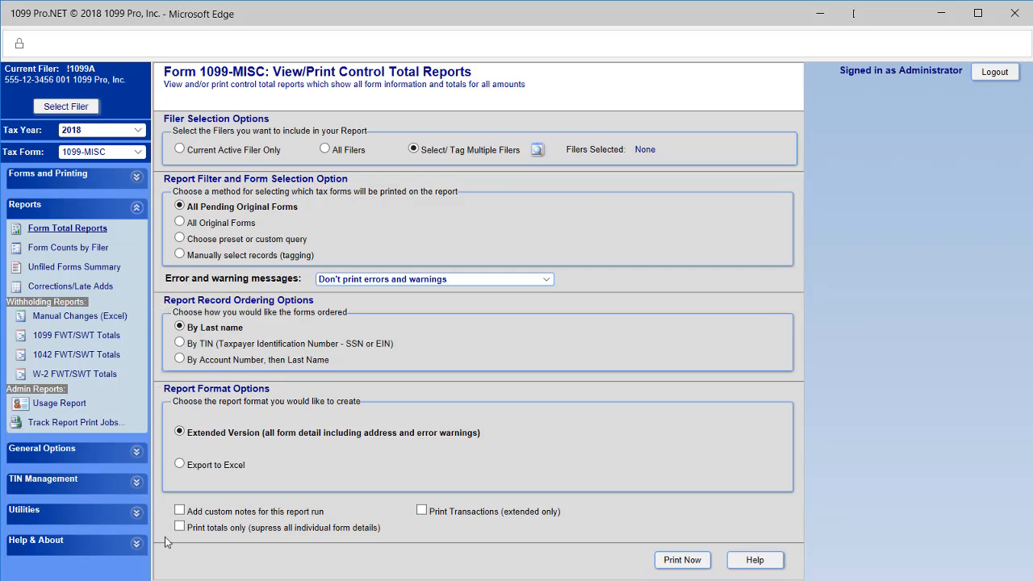
click(179, 151)
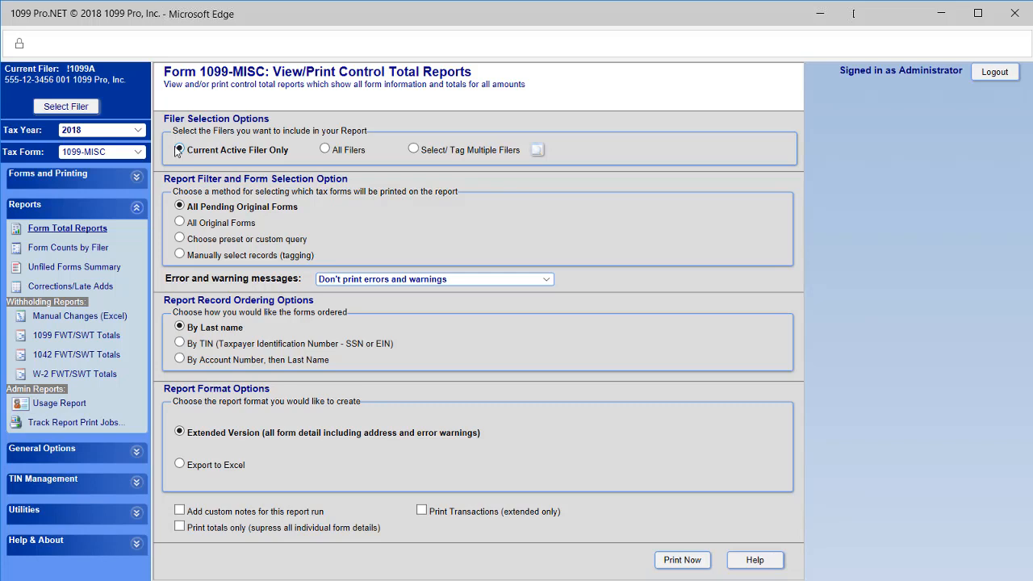
click(325, 149)
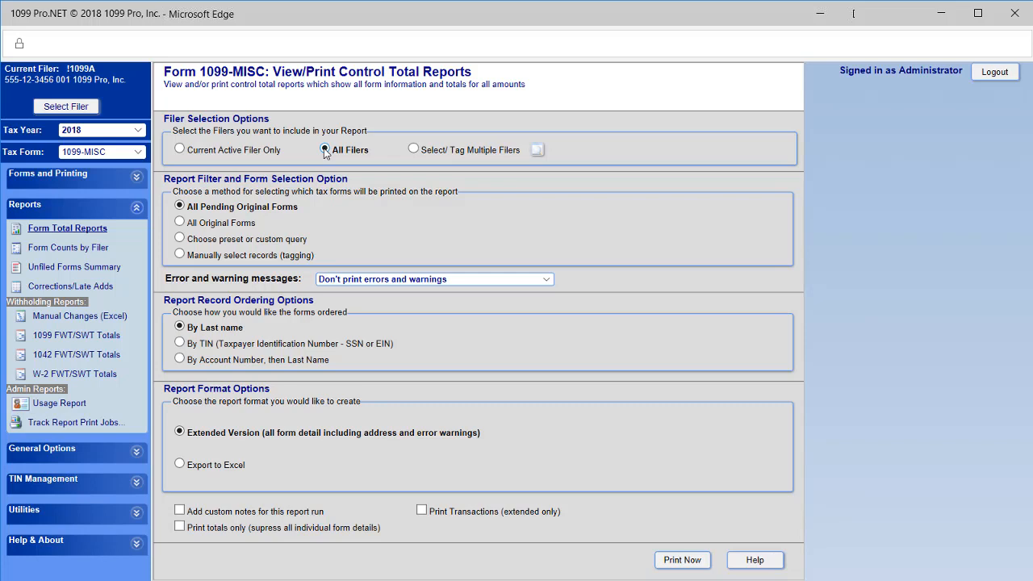
click(412, 151)
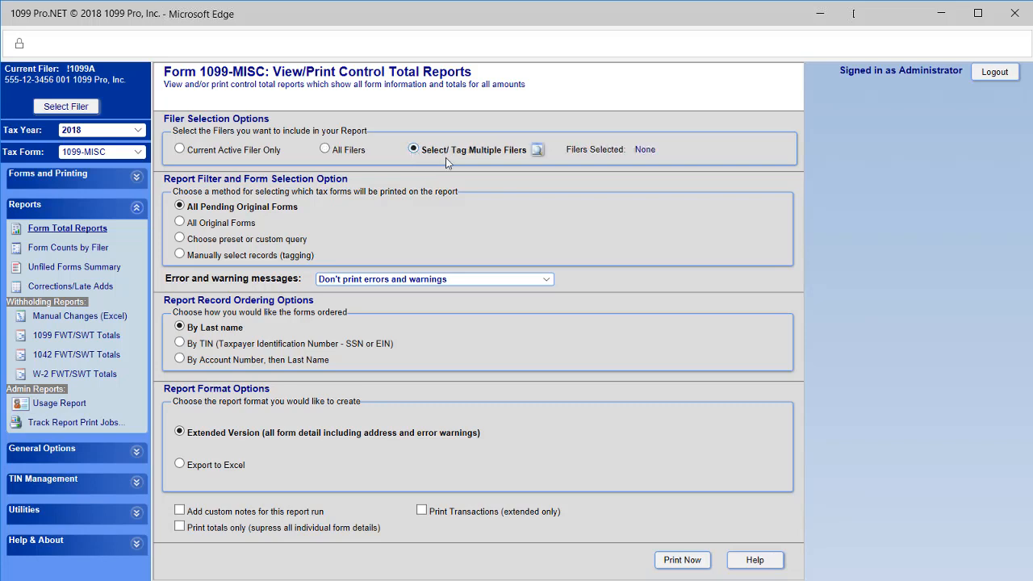
Search the filers by PCode for "!1099" and tag all matching filers for inclusion in the report
click(537, 151)
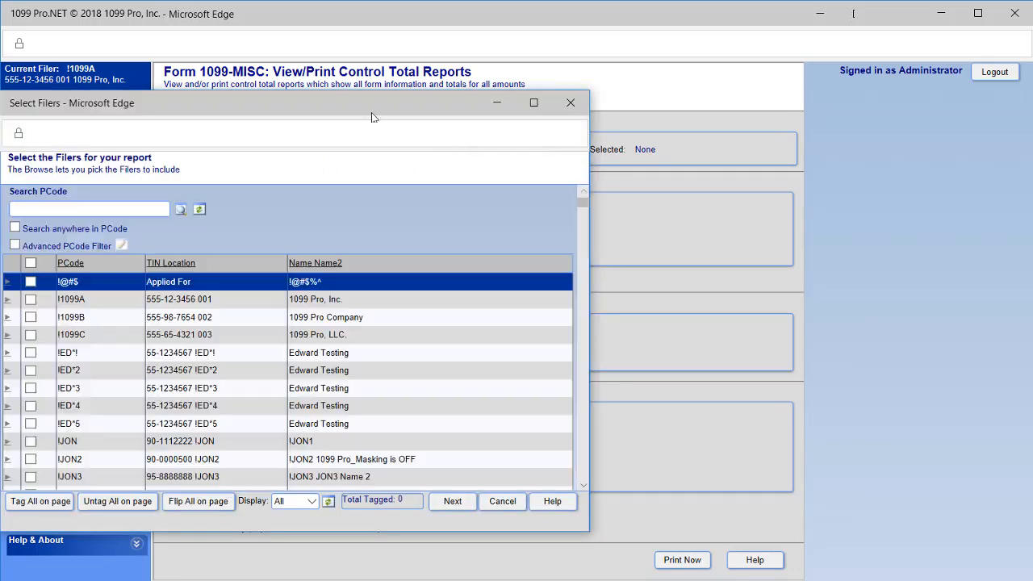
drag(373, 103, 615, 112)
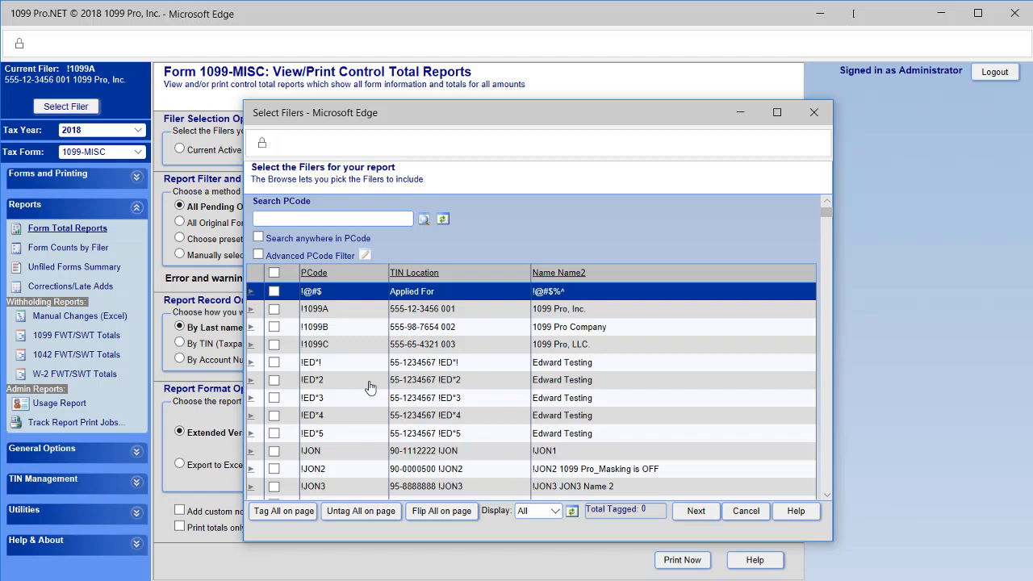
click(339, 219)
text(!1099)
click(425, 222)
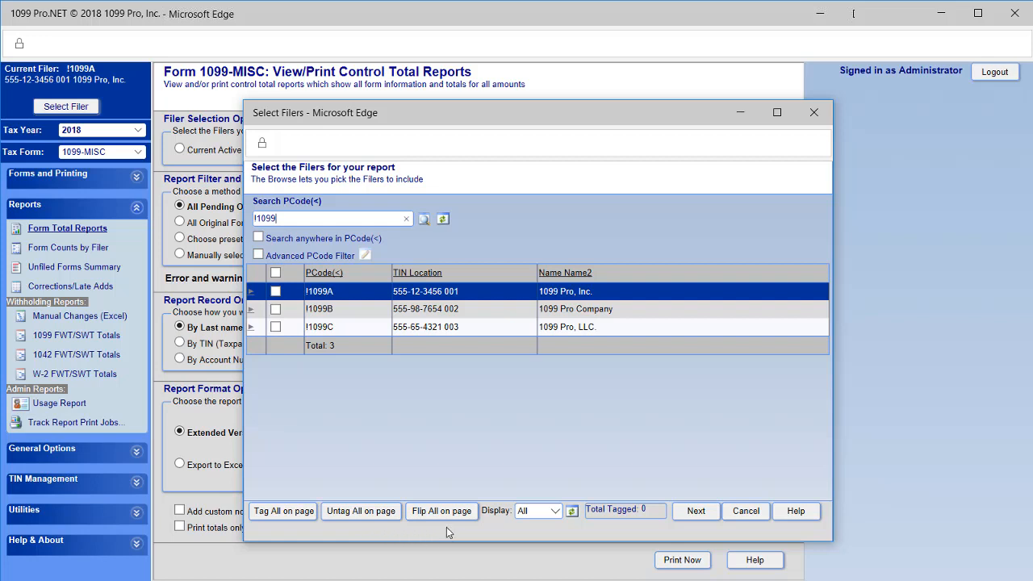
click(286, 513)
click(695, 512)
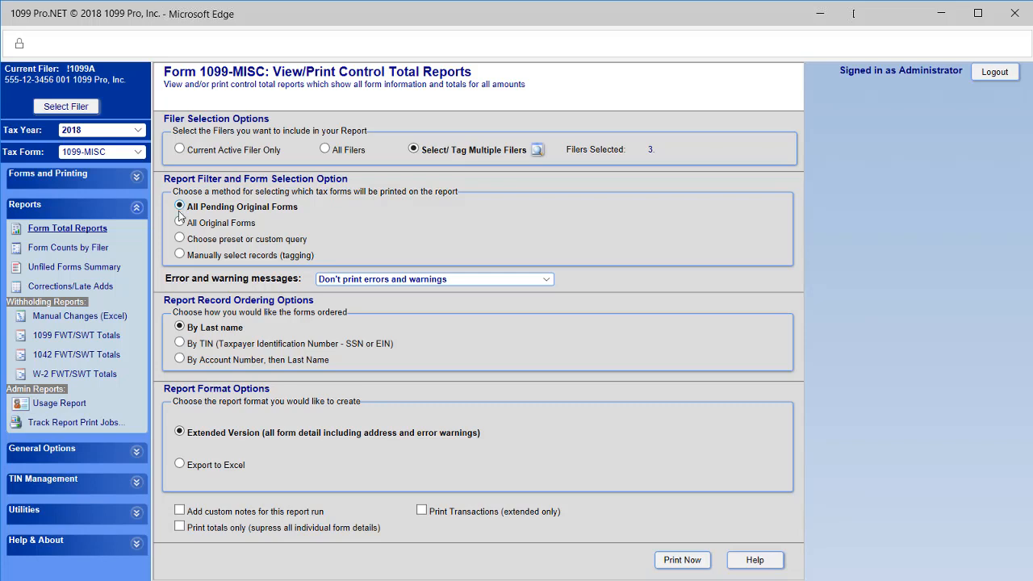
Try the All Original Forms, preset or custom query, and manual record tagging methods for selecting forms
click(179, 223)
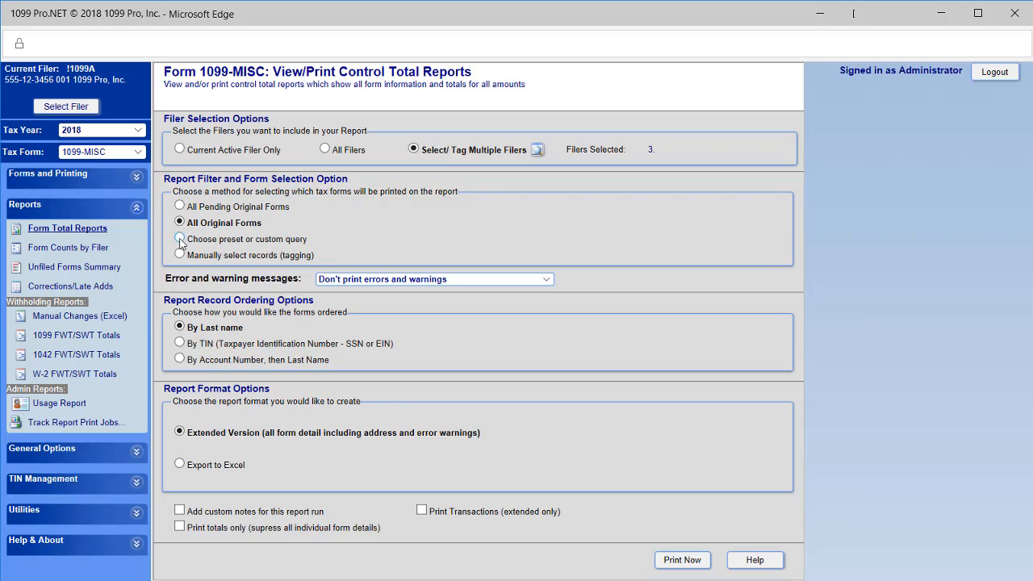
click(180, 239)
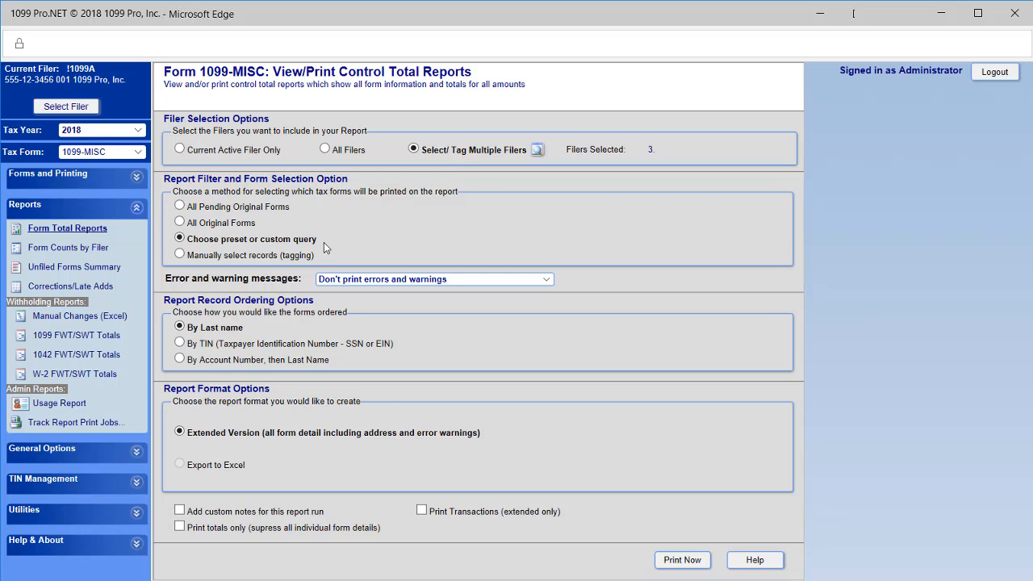
click(178, 255)
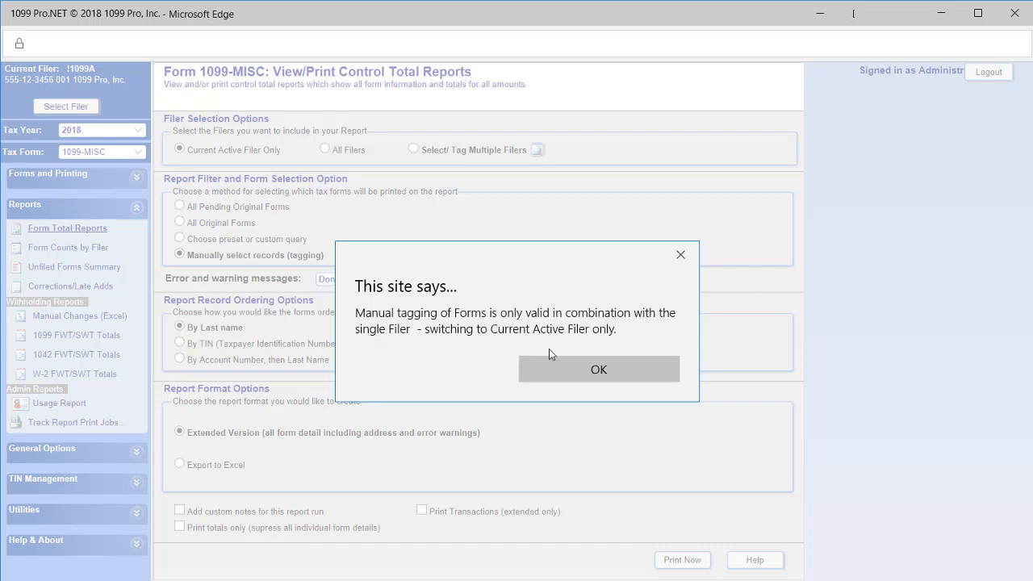
click(559, 368)
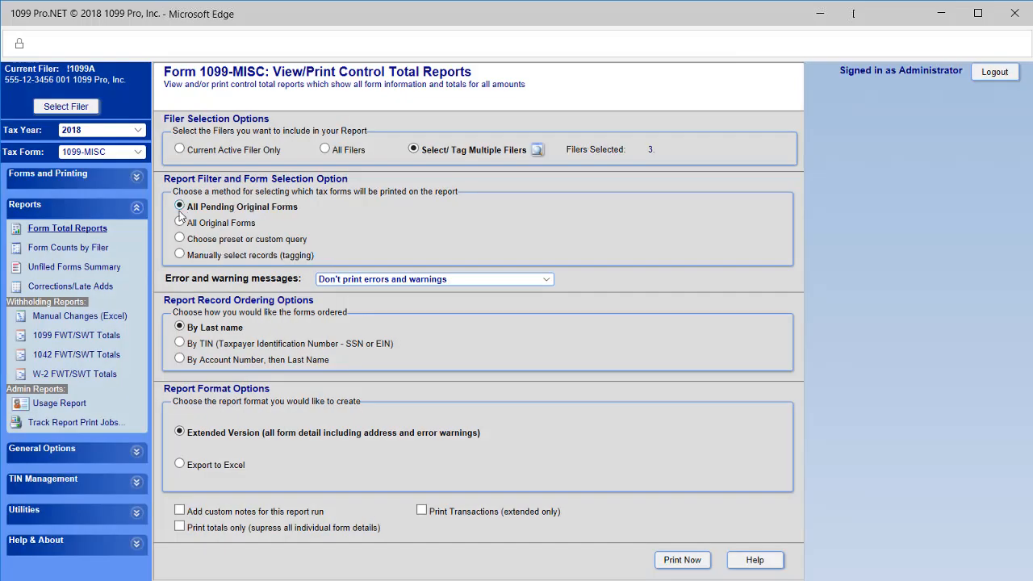
Set the error and warning messages option to Print ONLY Forms with errors and warnings
click(546, 281)
click(545, 281)
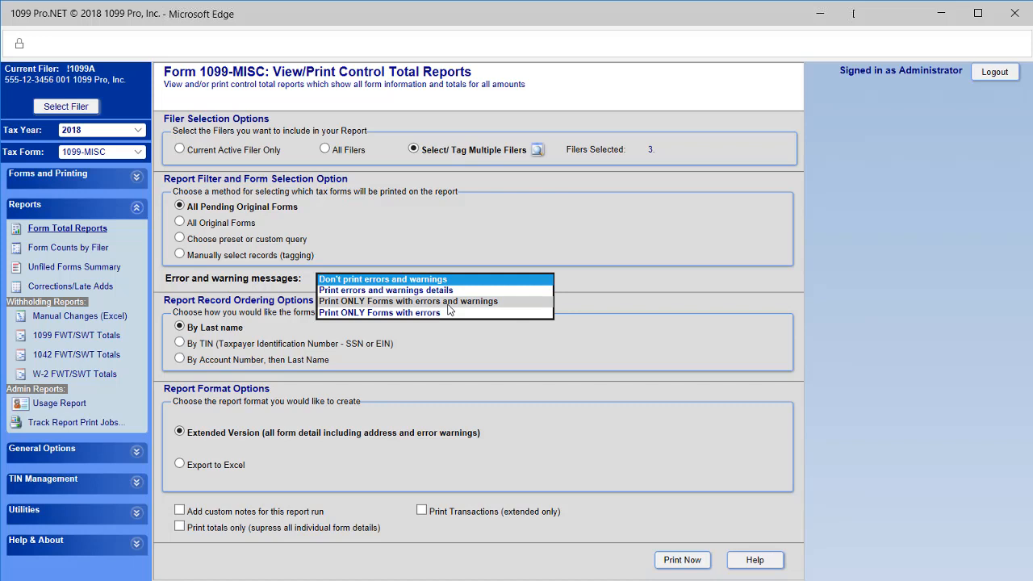
click(449, 306)
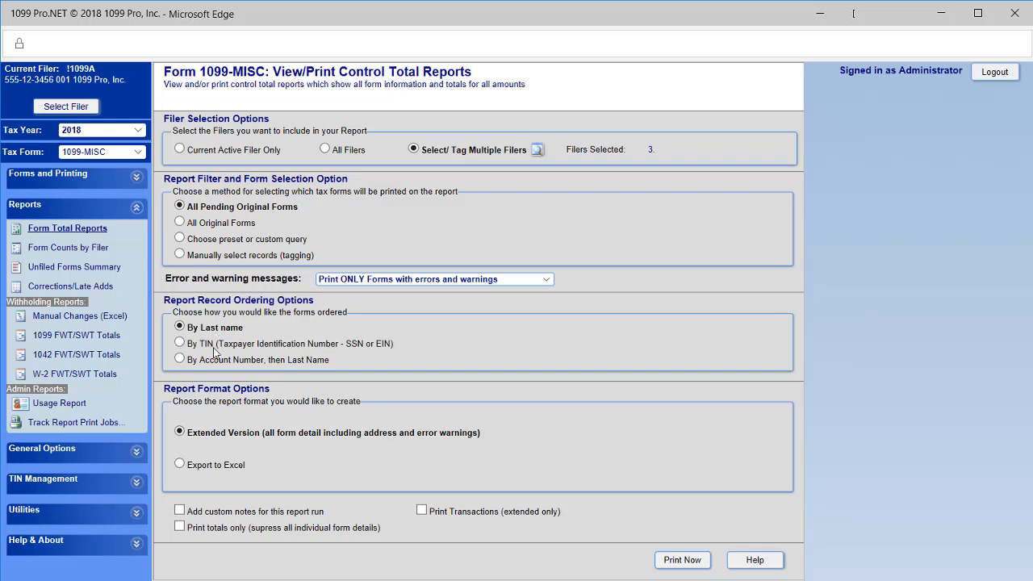
Try ordering records by TIN and by account number, and the Export to Excel format, restoring last-name order and Extended Version
click(180, 343)
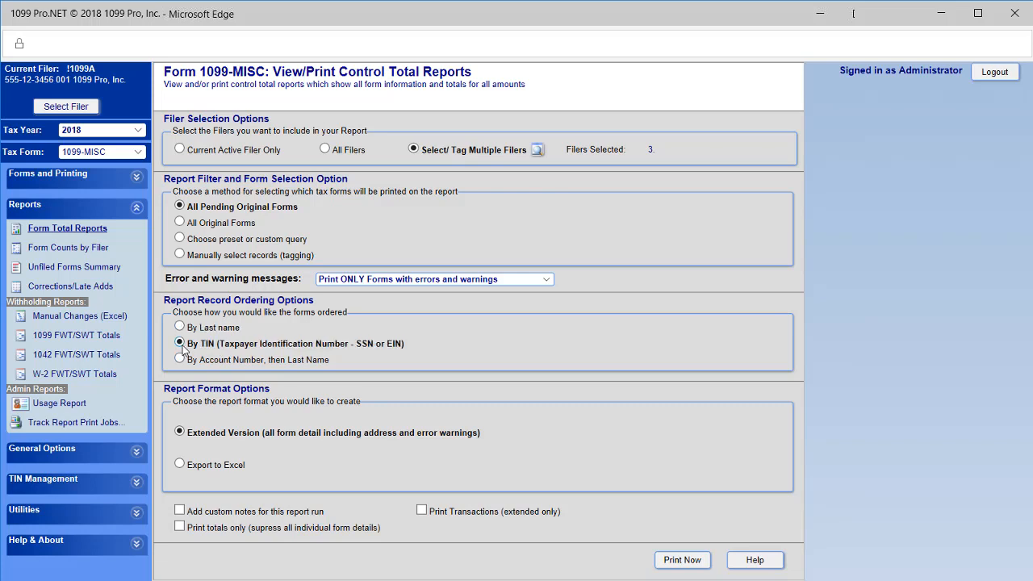
click(180, 360)
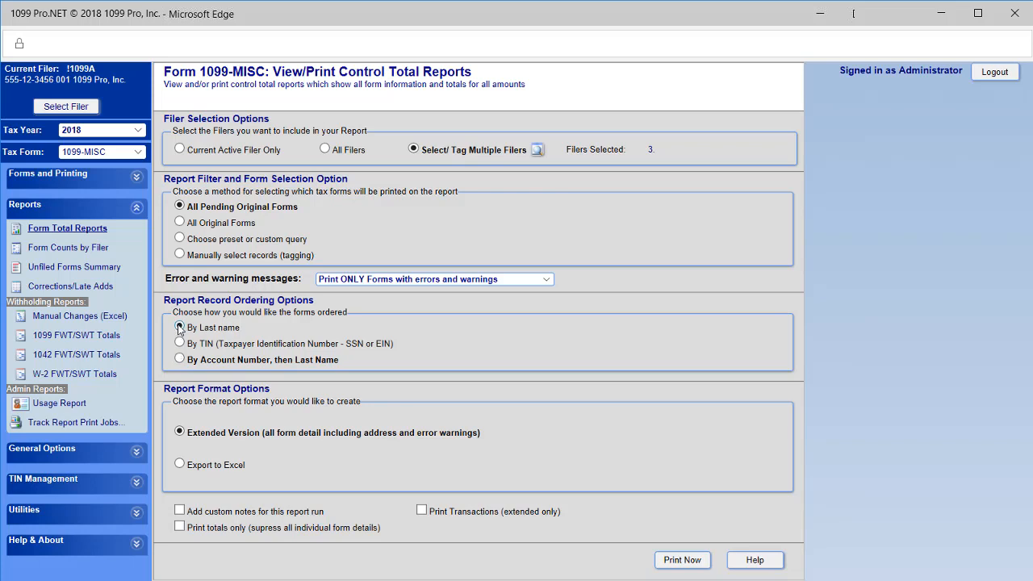
click(179, 327)
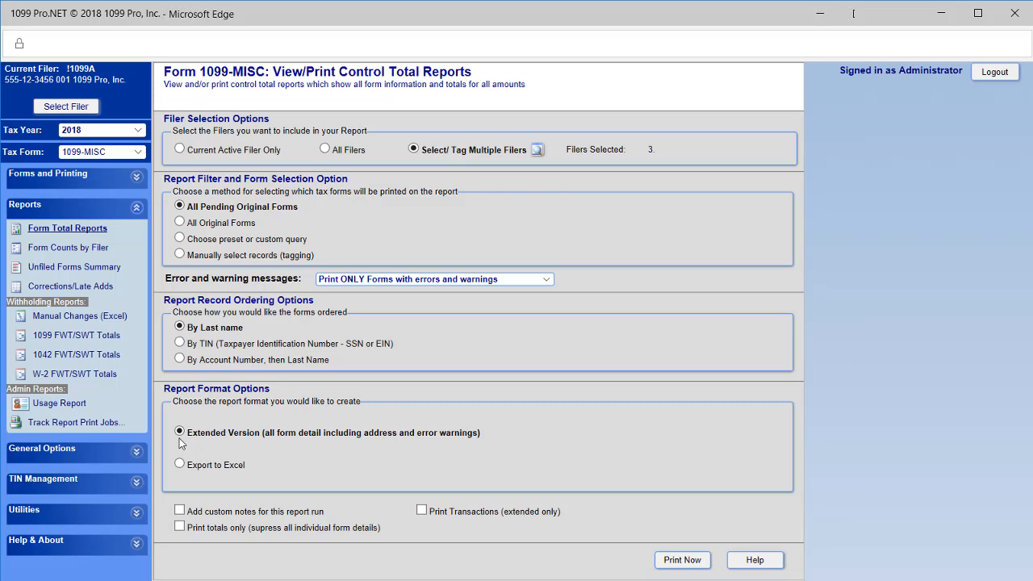
click(180, 465)
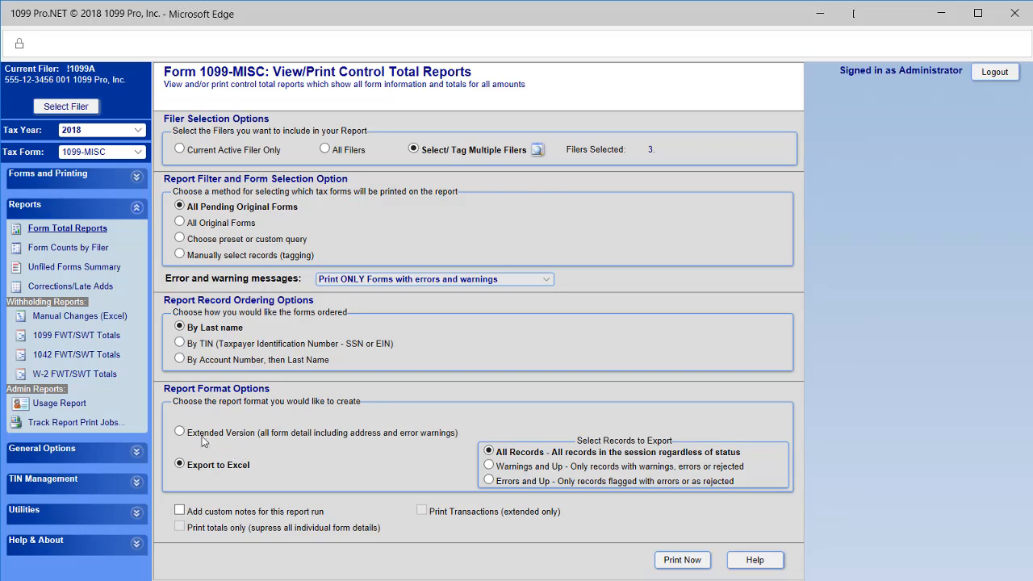
click(179, 433)
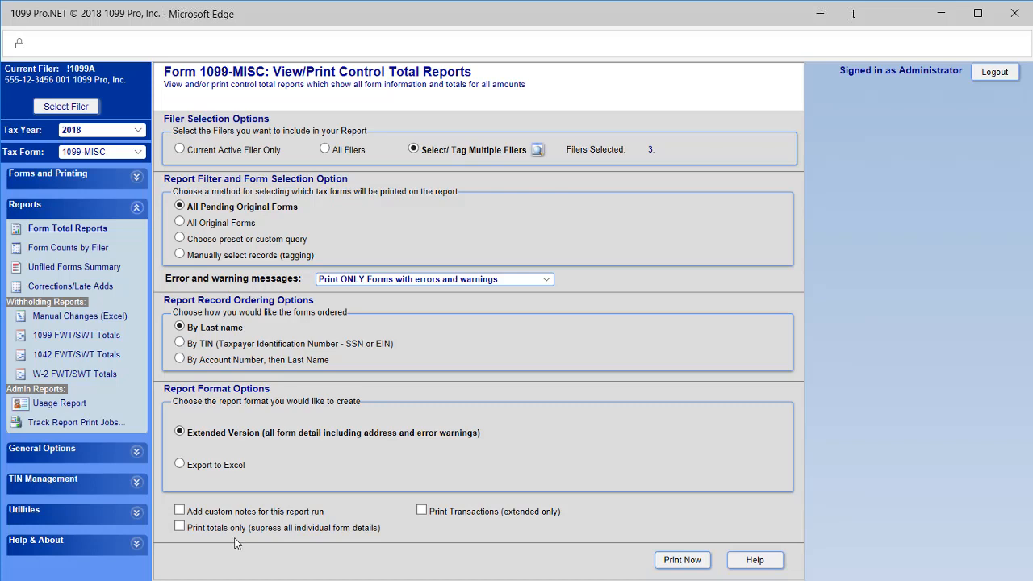
Try the totals-only, custom notes and Print Transactions options, leaving all three turned off
click(179, 527)
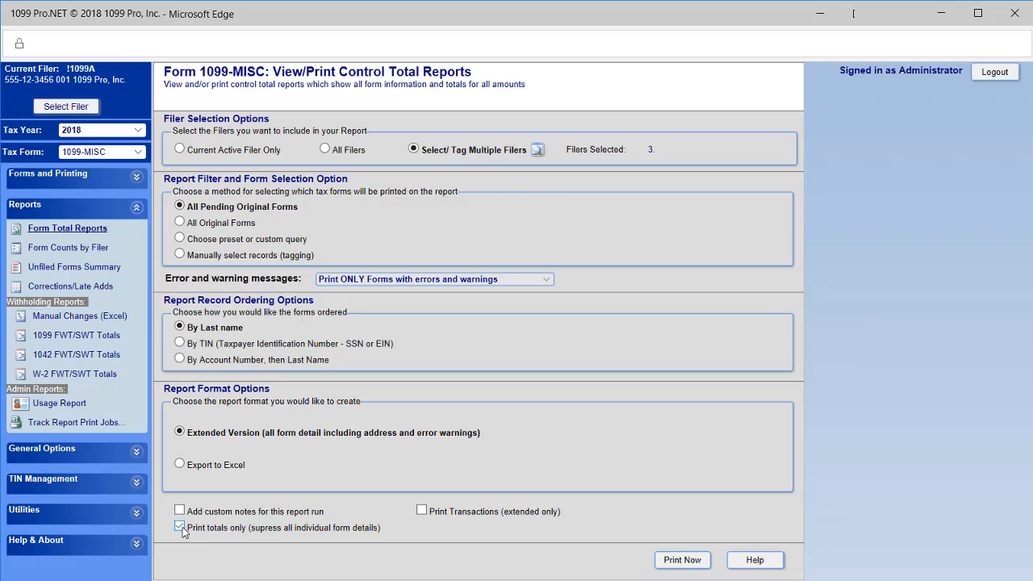
click(179, 527)
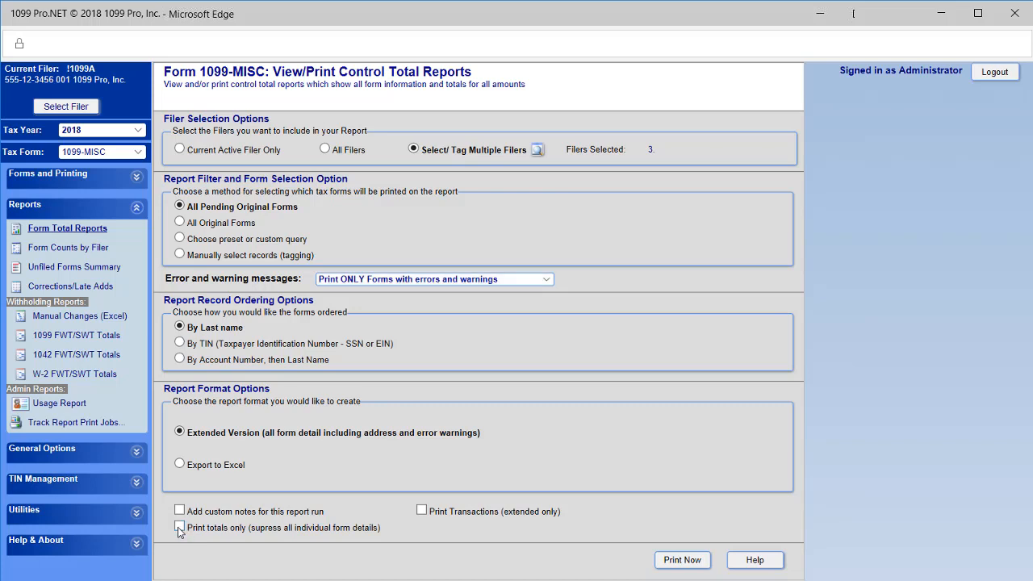
click(179, 512)
click(180, 512)
click(421, 512)
click(421, 512)
Print the control totals report with Print totals only enabled, and refresh the report print jobs
click(179, 527)
click(673, 565)
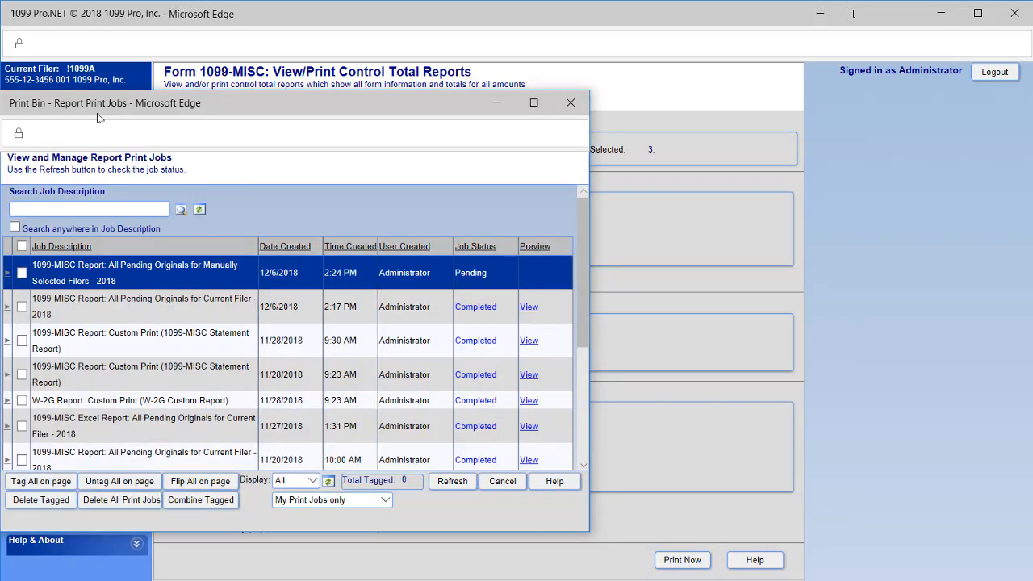
drag(226, 104, 472, 113)
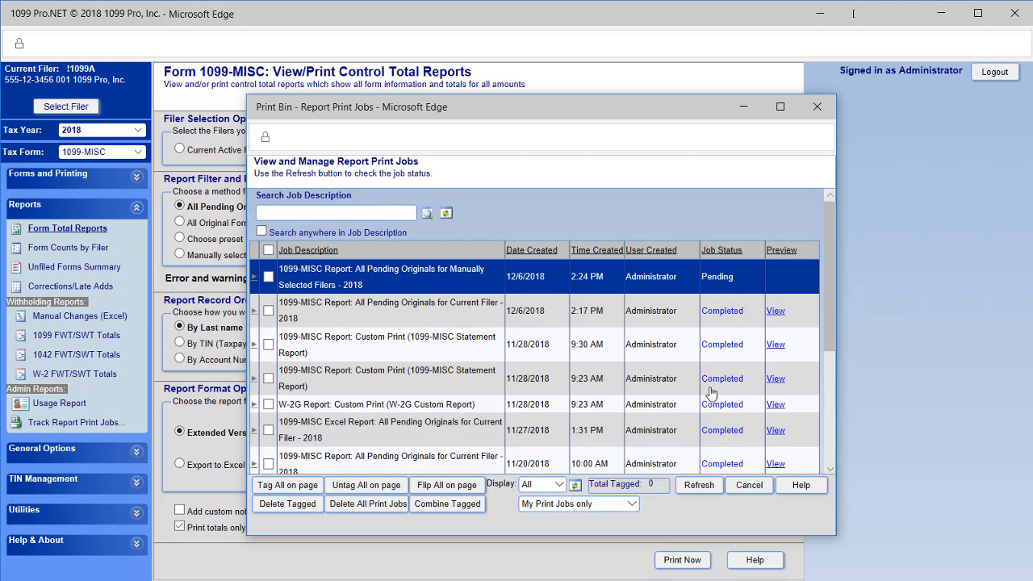
click(699, 485)
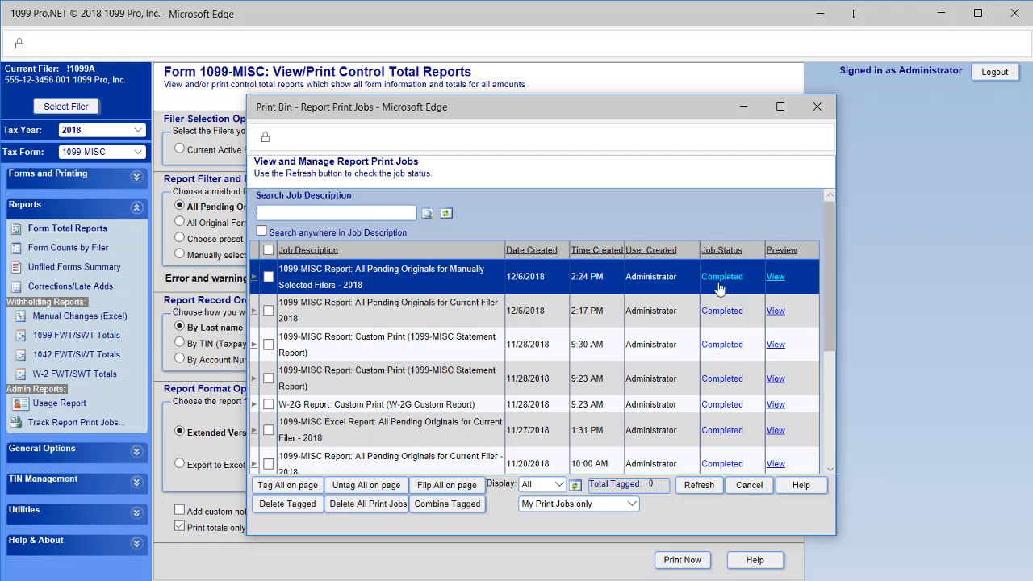
View the newest 1099-MISC report for manually selected filers through to its grand totals page, and close it
click(775, 277)
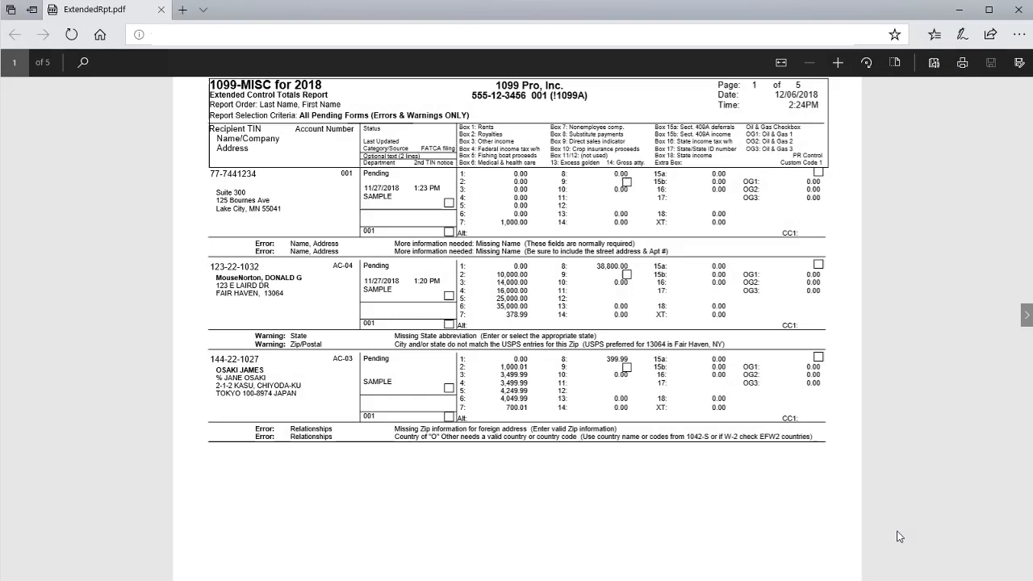
click(1026, 315)
click(1025, 316)
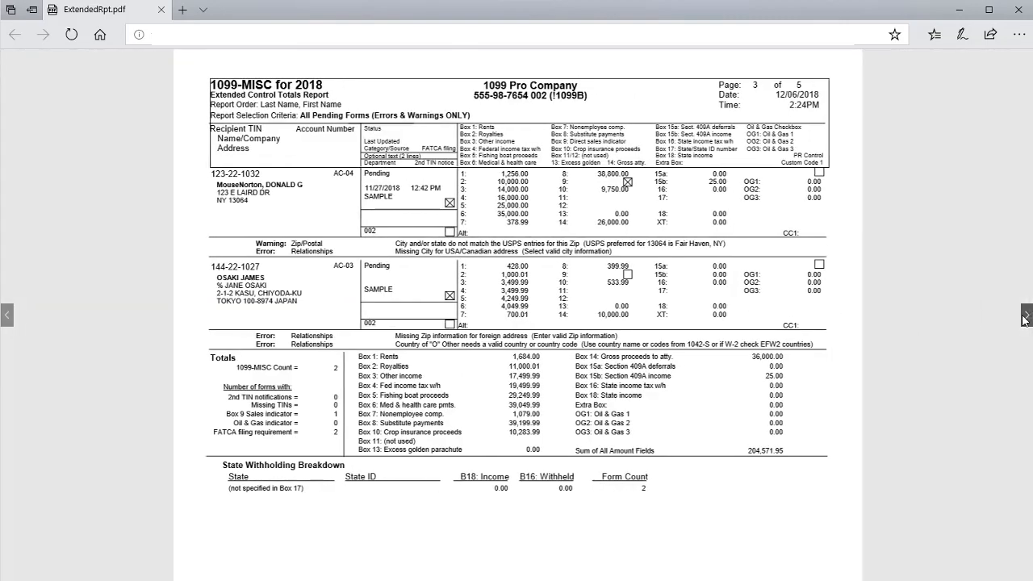
click(1026, 317)
click(1025, 316)
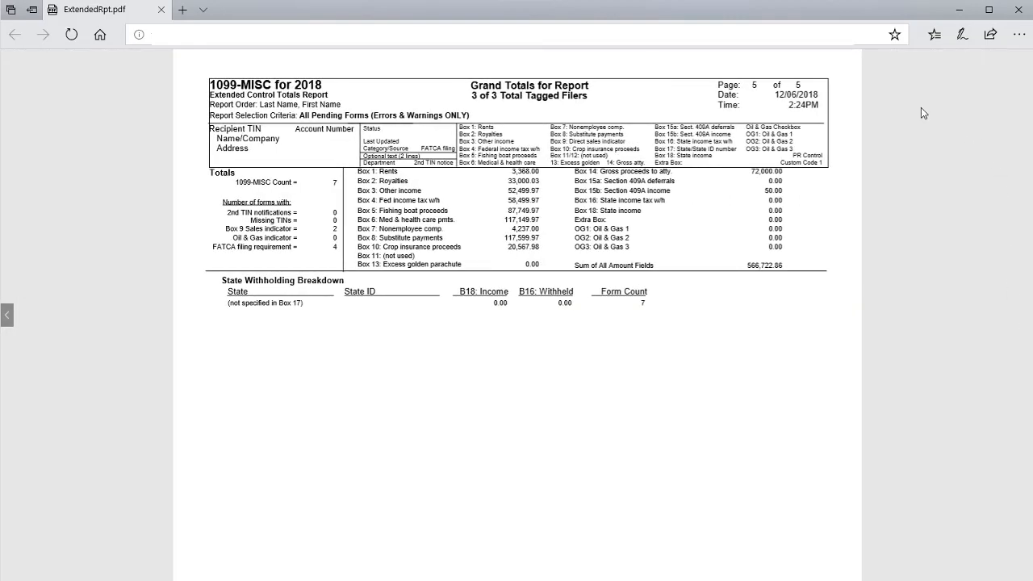
mouse_move(921, 107)
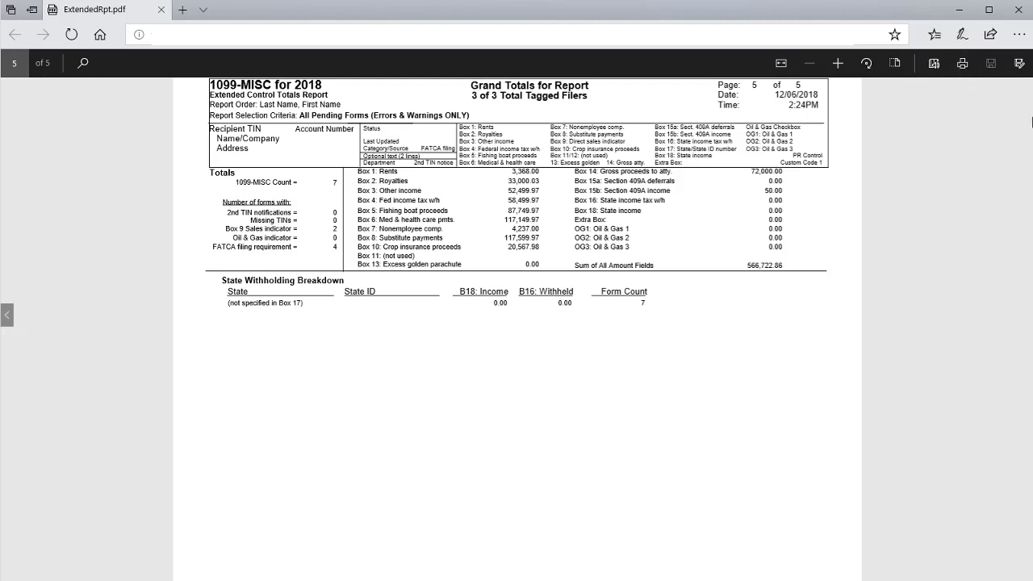
click(1018, 9)
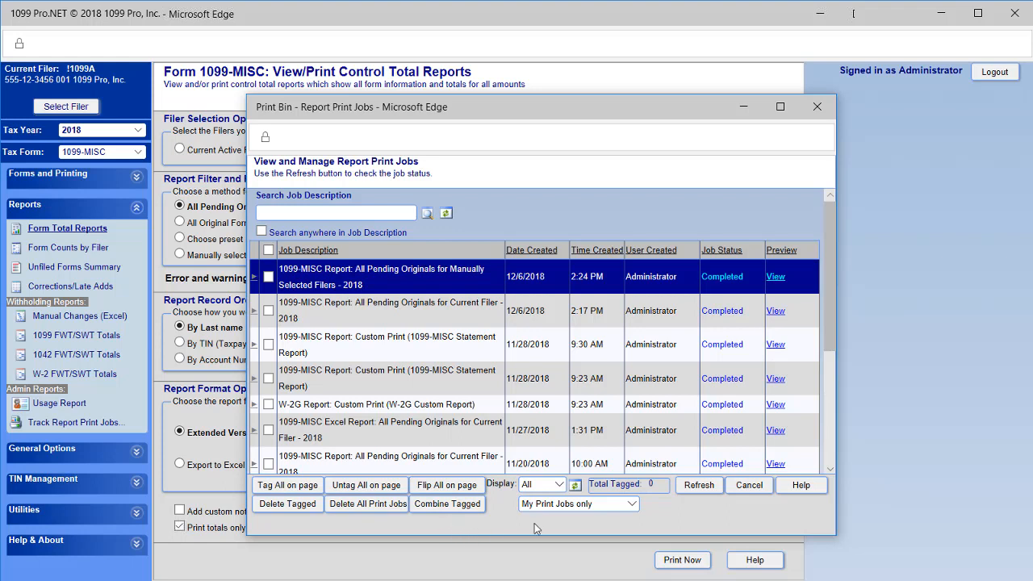
Check the tagged-display and job-owner filter choices in the print bin, keeping All and My Print Jobs only, and close it
click(557, 488)
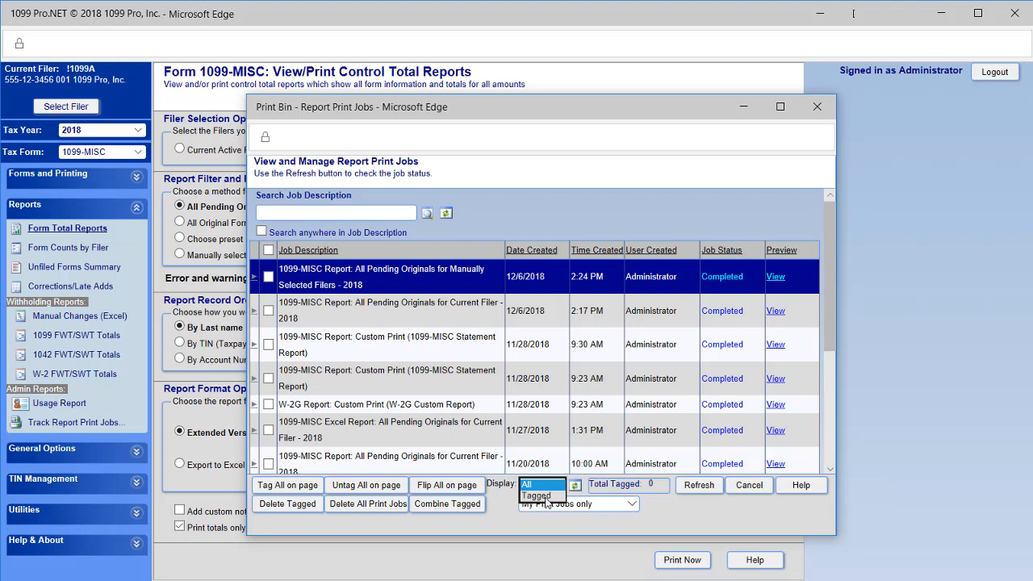
click(539, 485)
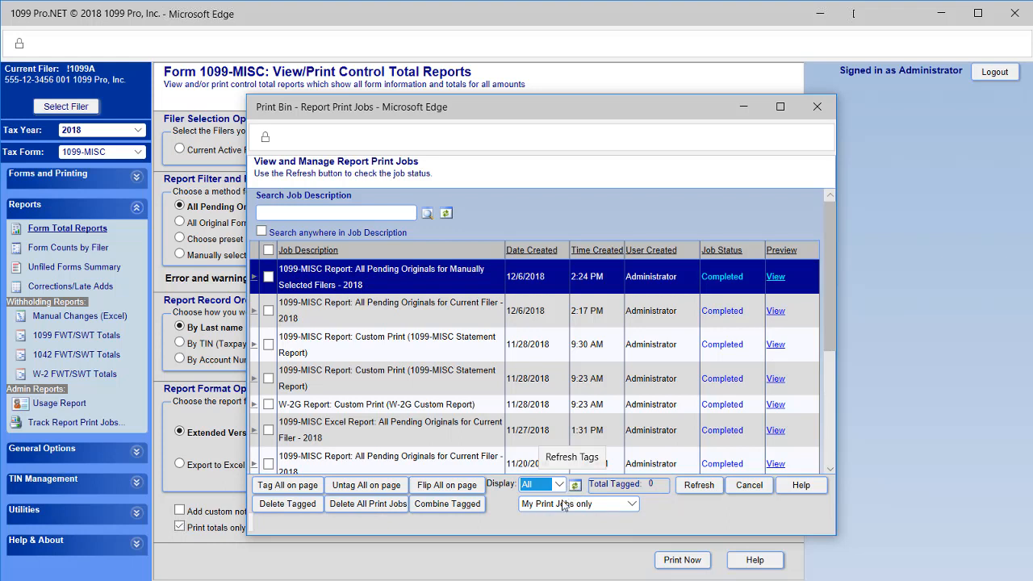
click(632, 504)
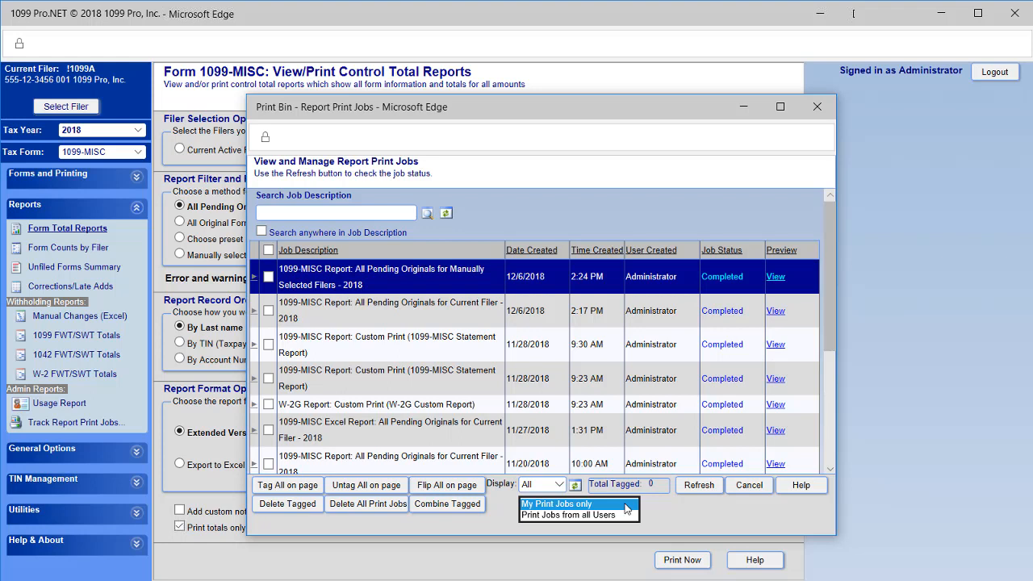
click(627, 506)
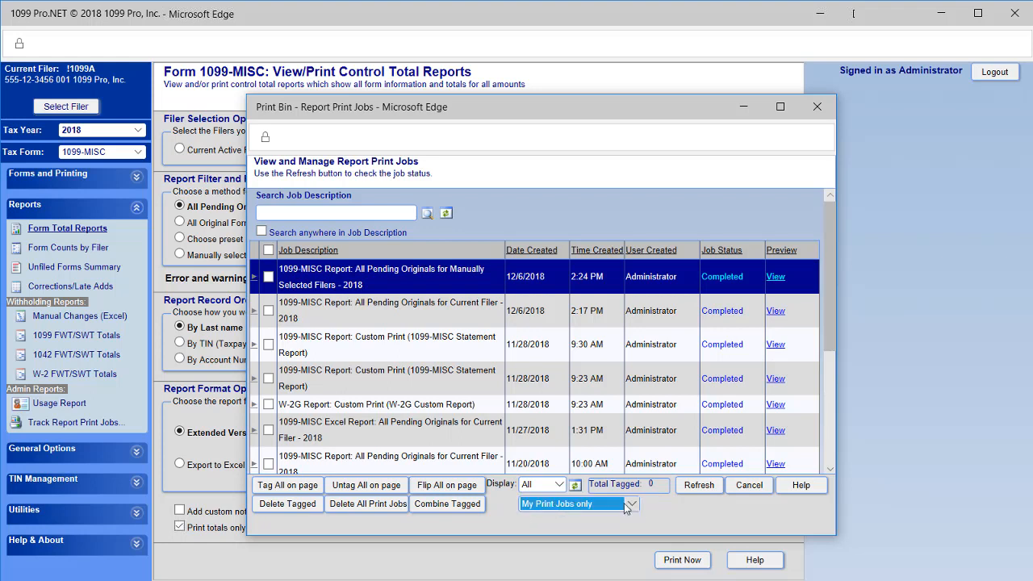
click(748, 486)
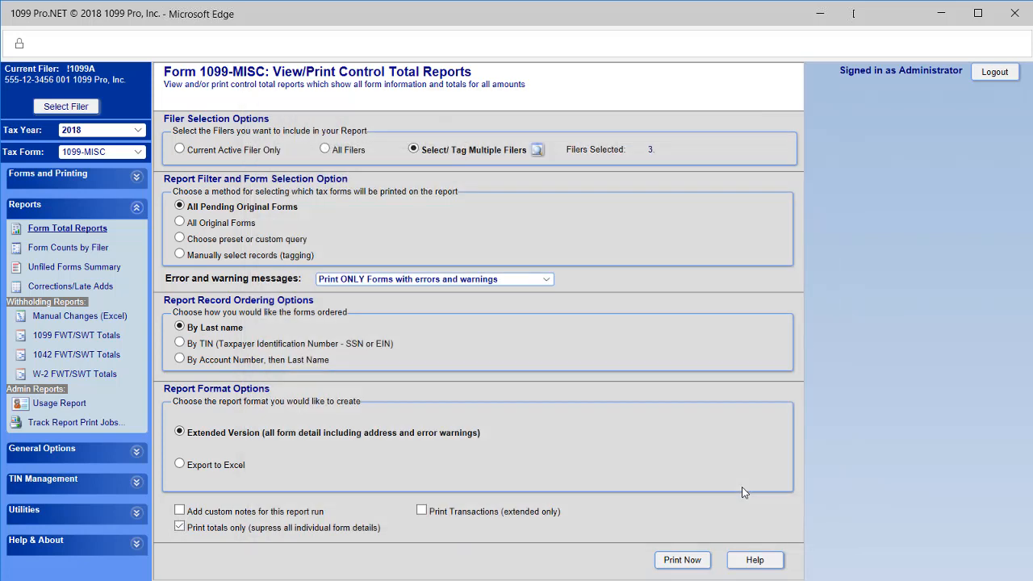
Set the report format to Export to Excel, trying the Warnings and Up and Errors and Up record choices before keeping All Records
click(179, 465)
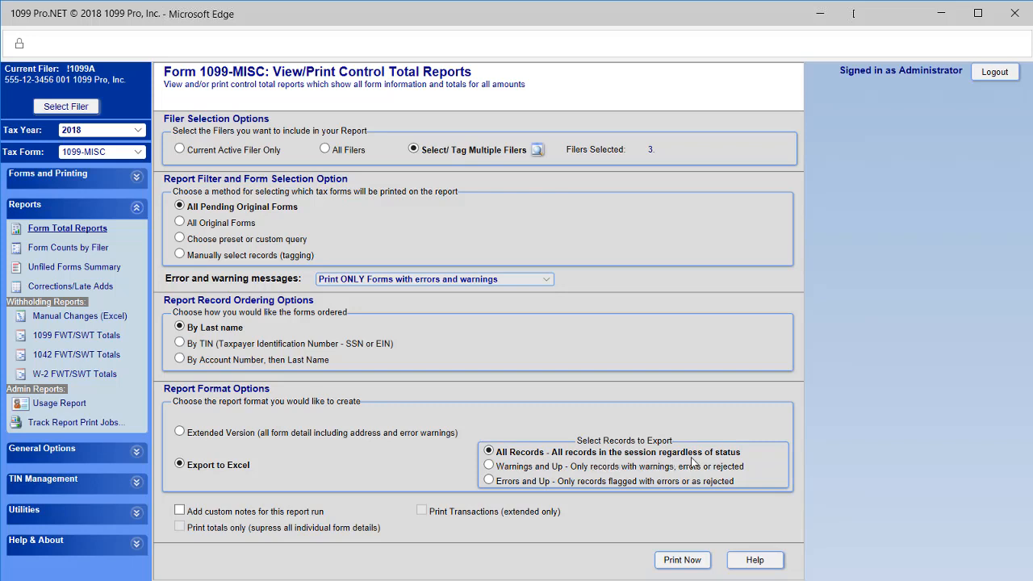
click(489, 466)
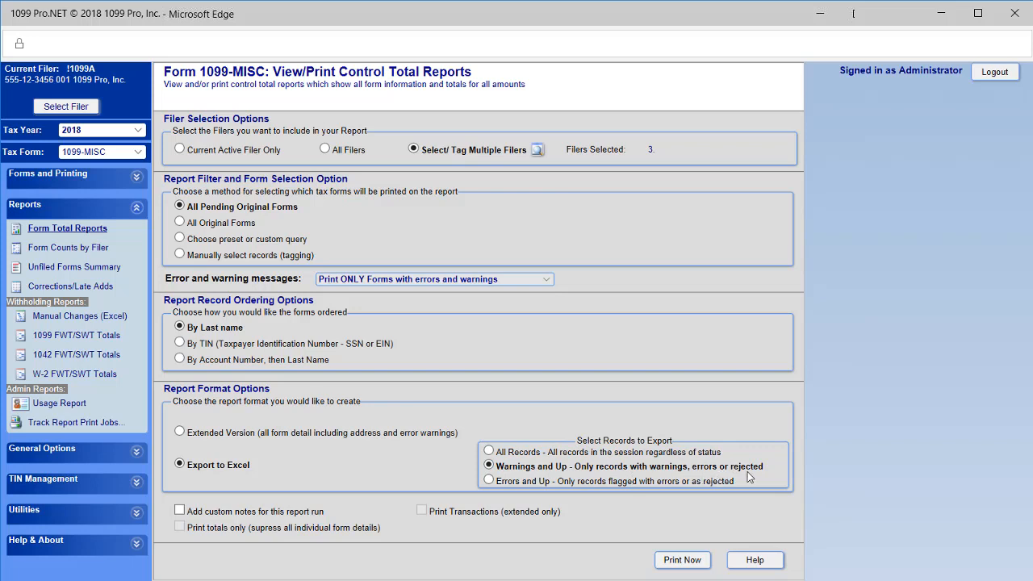
click(489, 480)
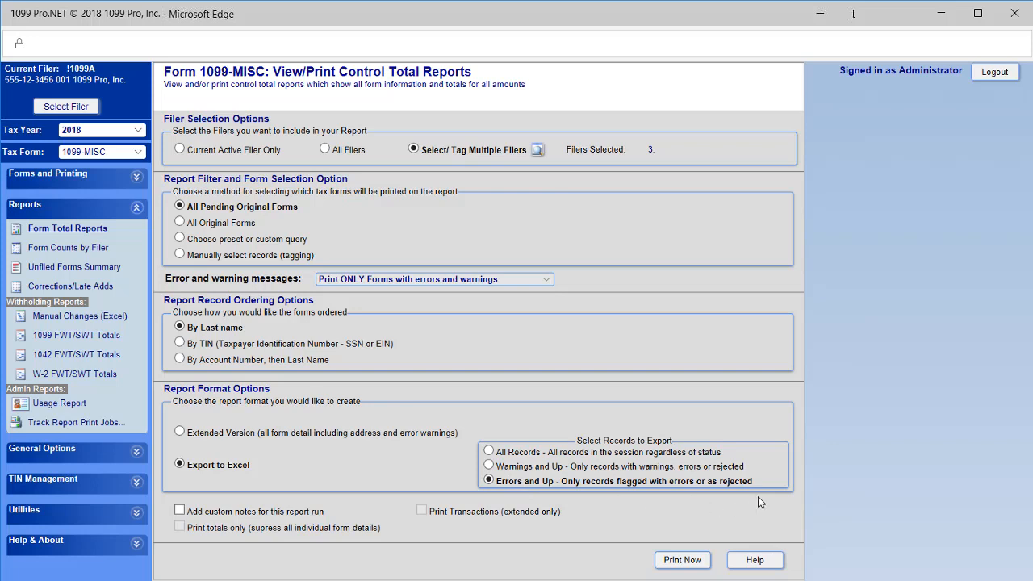
click(488, 452)
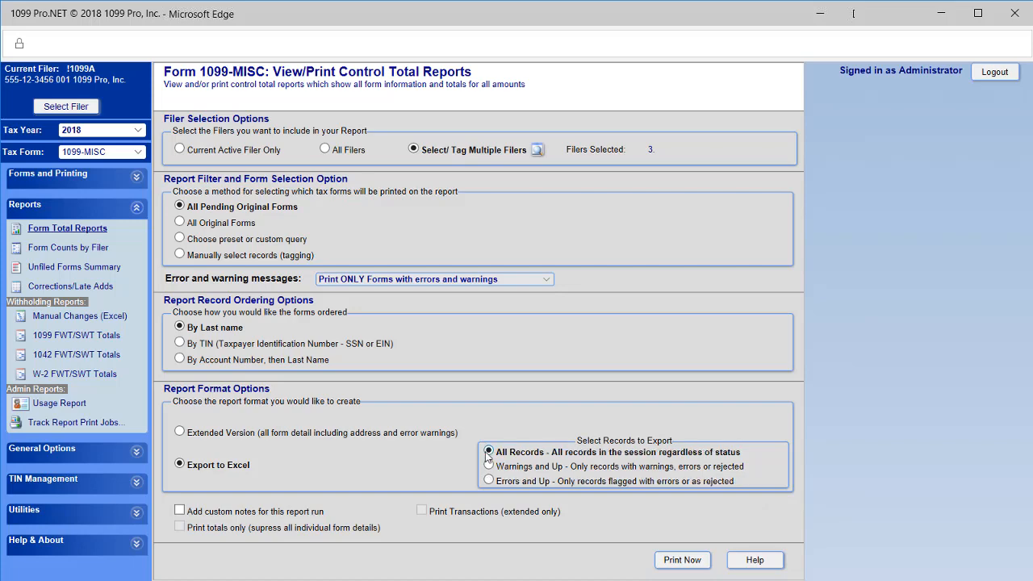
Print the Excel control totals report and refresh the report print jobs until the new job can be viewed
click(683, 562)
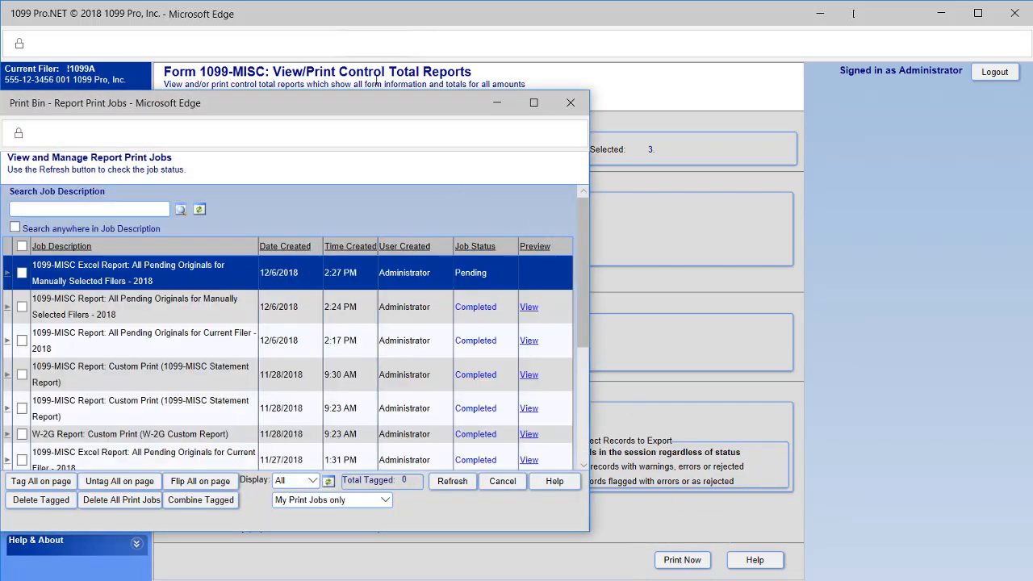
drag(352, 107, 637, 114)
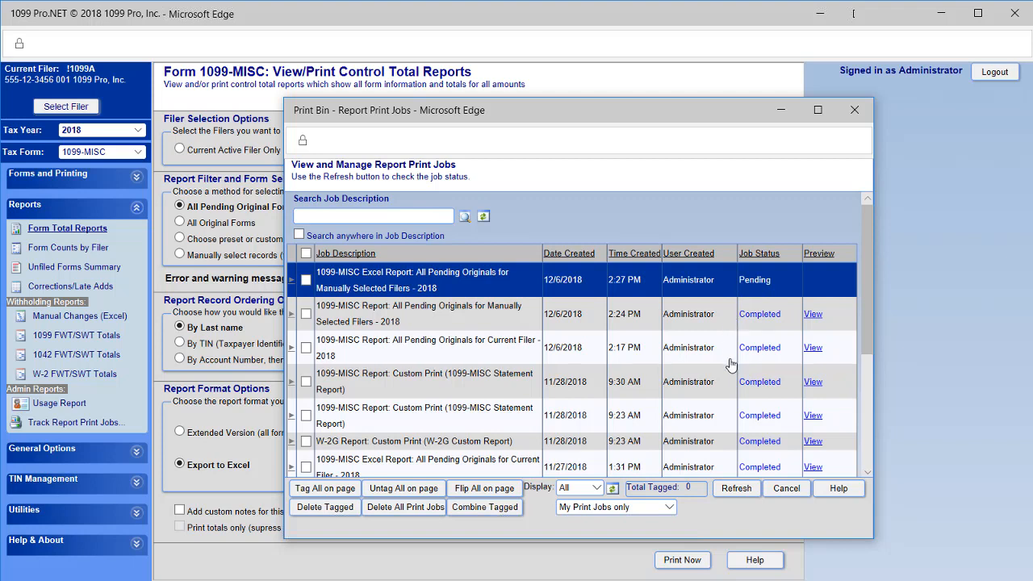
click(742, 494)
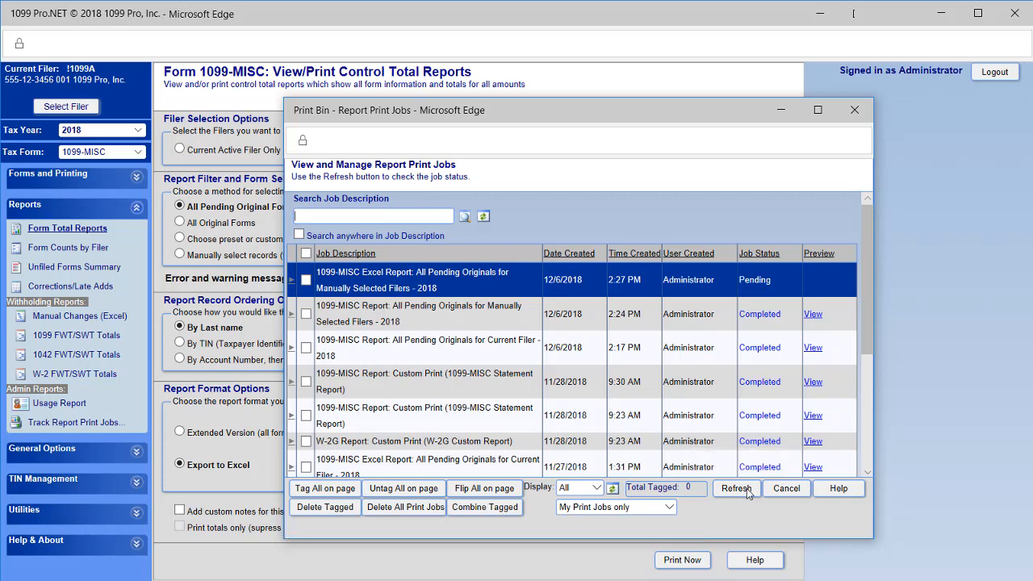
click(743, 494)
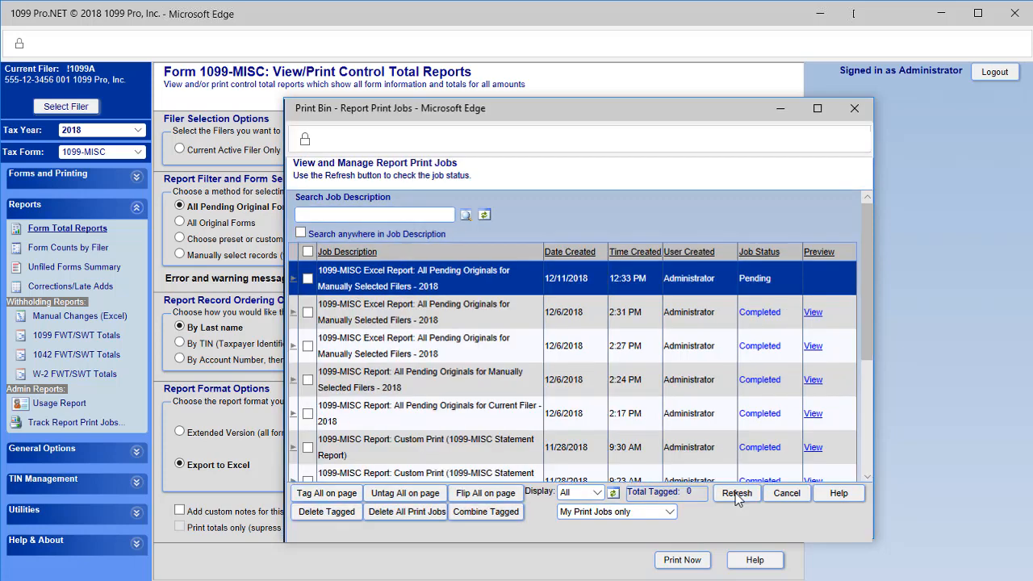
click(736, 494)
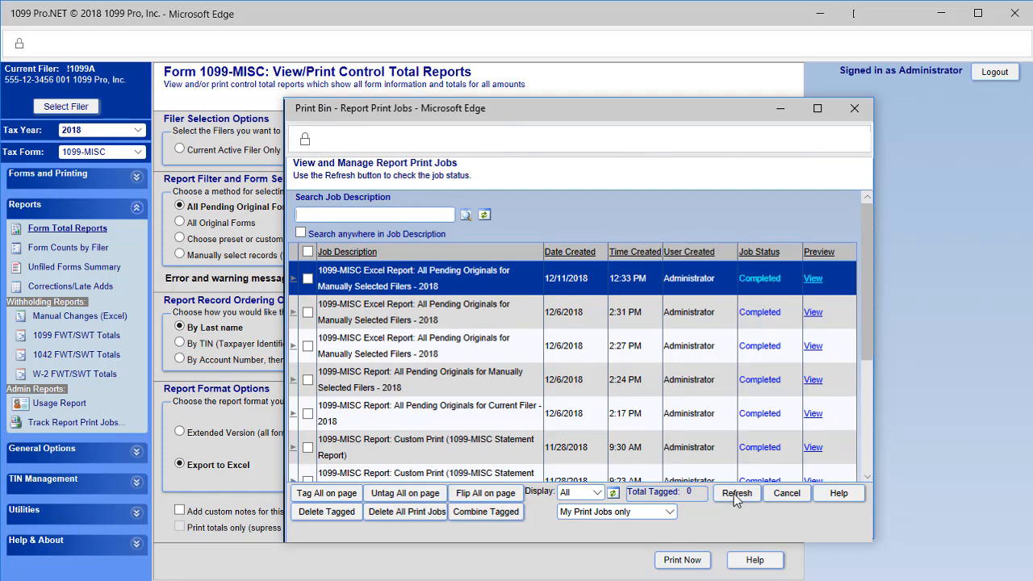
Open the newest 1099-MISC Excel report in Excel, accepting the file format mismatch, and widen column A to fit the full Errors and Warnings text
click(812, 278)
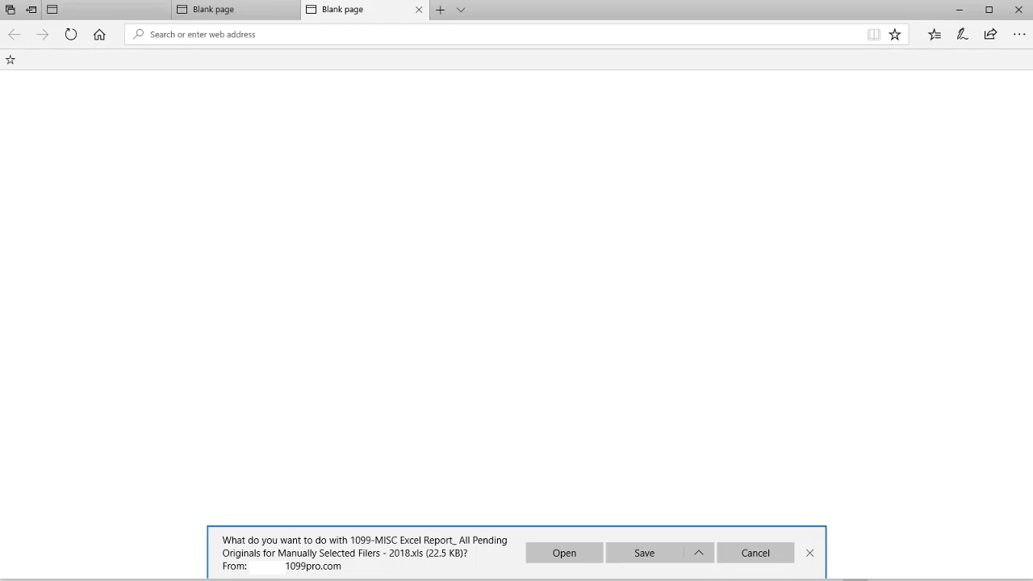
click(565, 555)
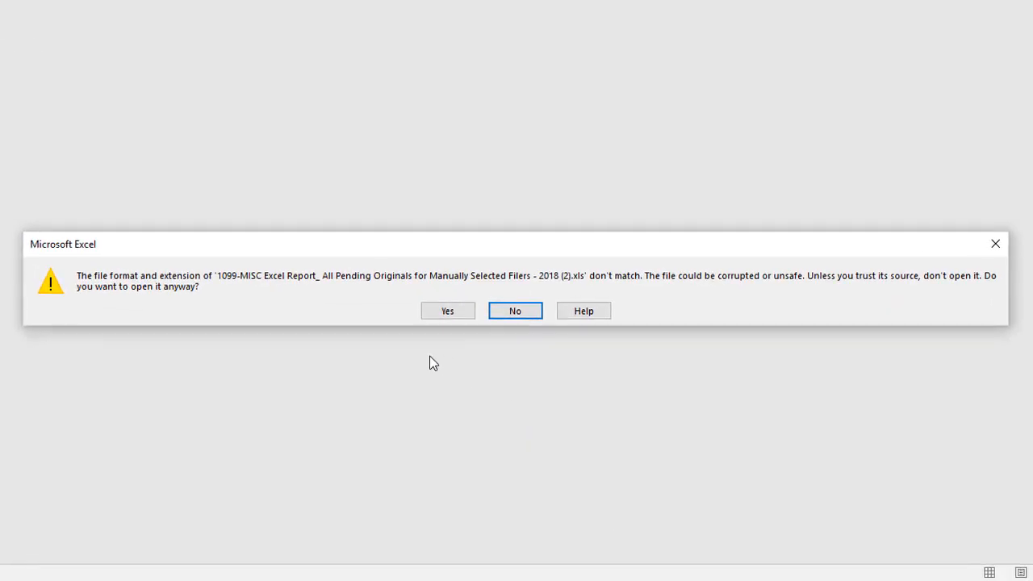
click(454, 313)
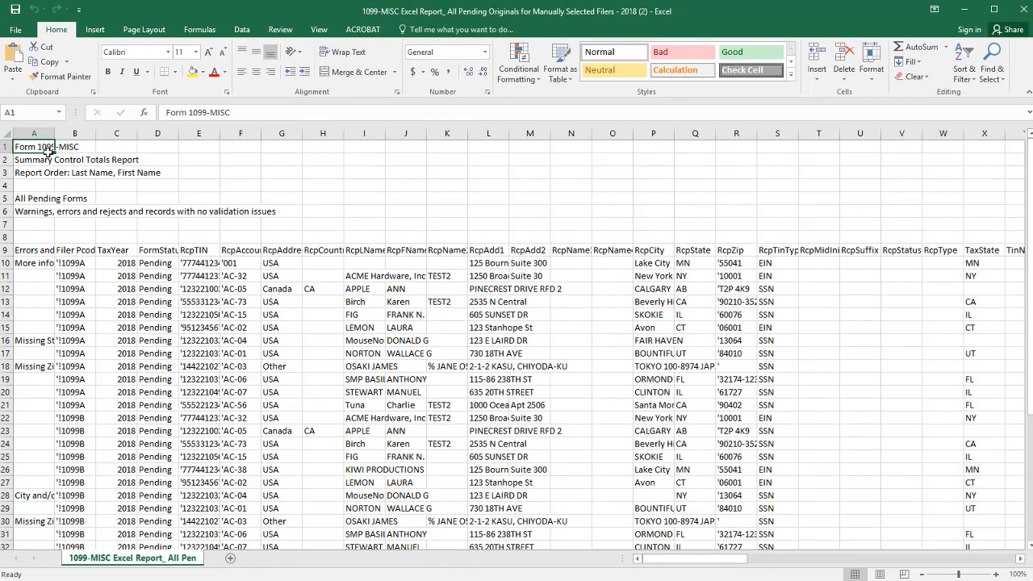
drag(54, 135, 584, 131)
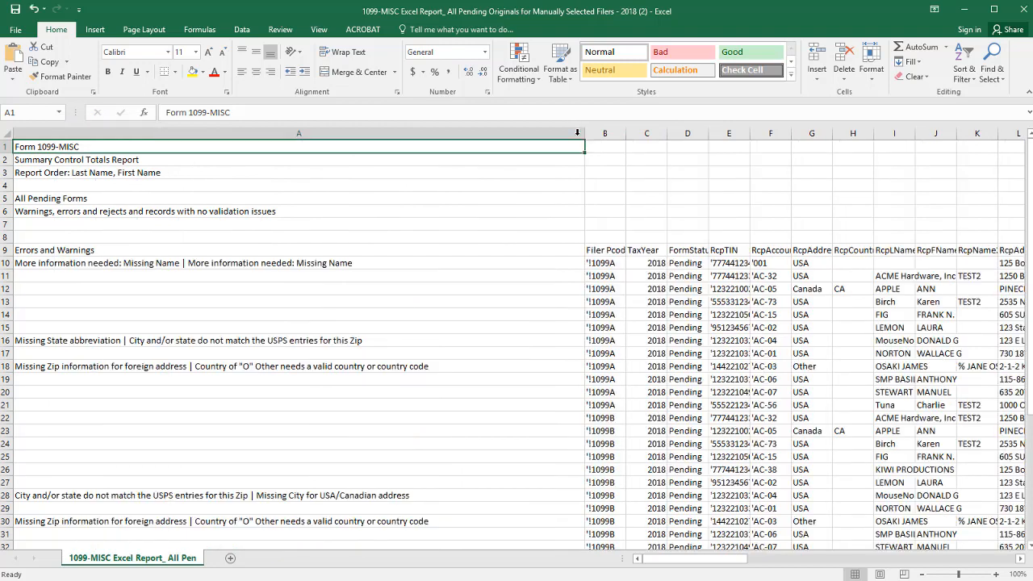